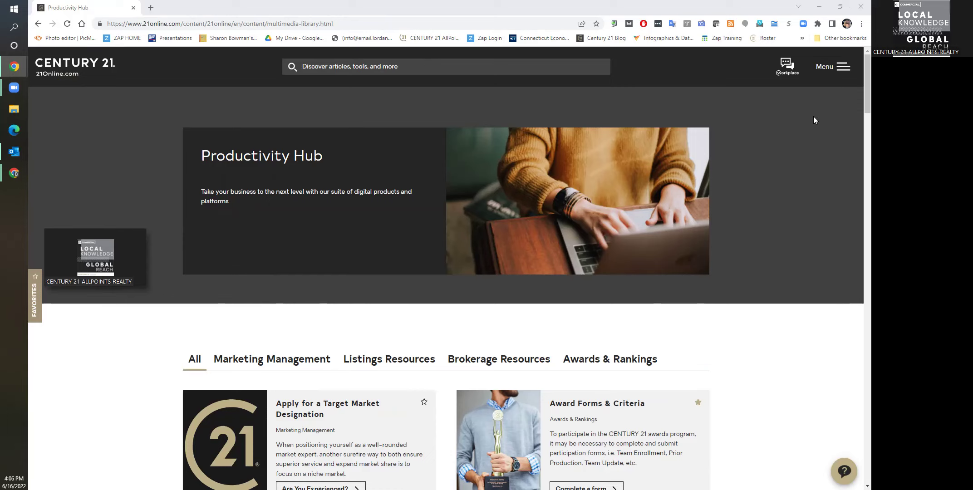
# Find MoxiEngage among the Productivity Hub tools, open its information page, and launch MoxiEngage from there
pyautogui.click(838, 66)
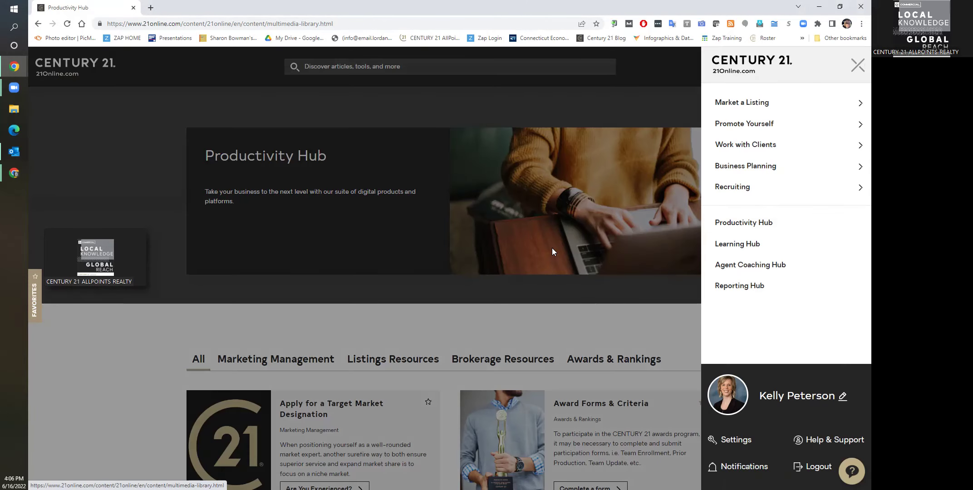
pyautogui.click(537, 249)
pyautogui.scroll(-5, 528, 235)
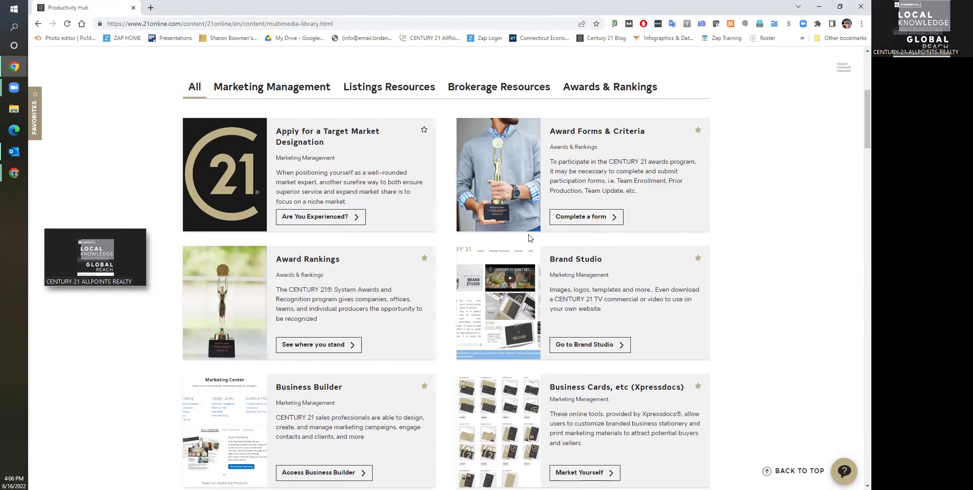
pyautogui.scroll(-12, 530, 236)
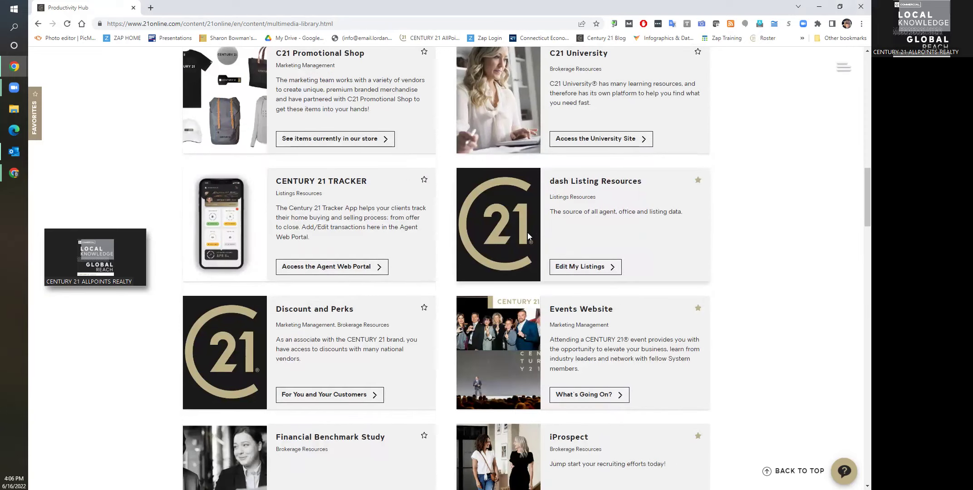
pyautogui.scroll(-9, 527, 233)
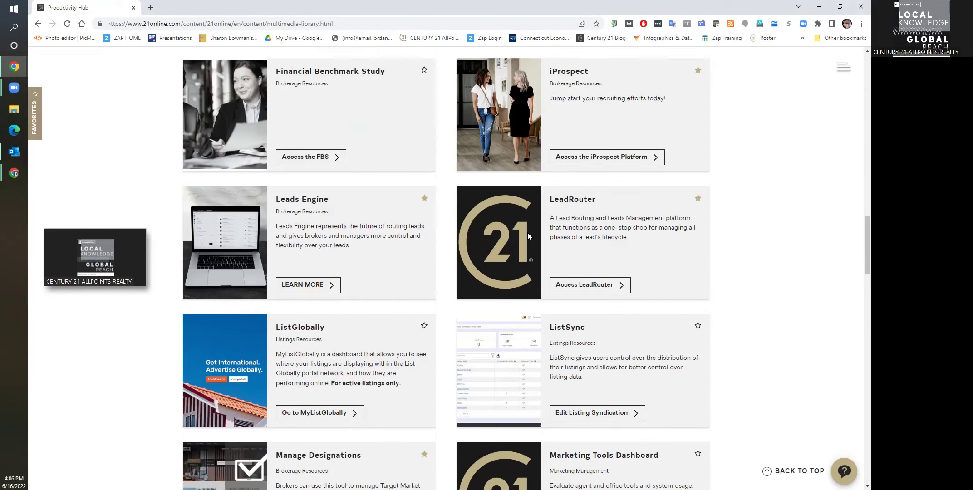
pyautogui.scroll(-6, 527, 233)
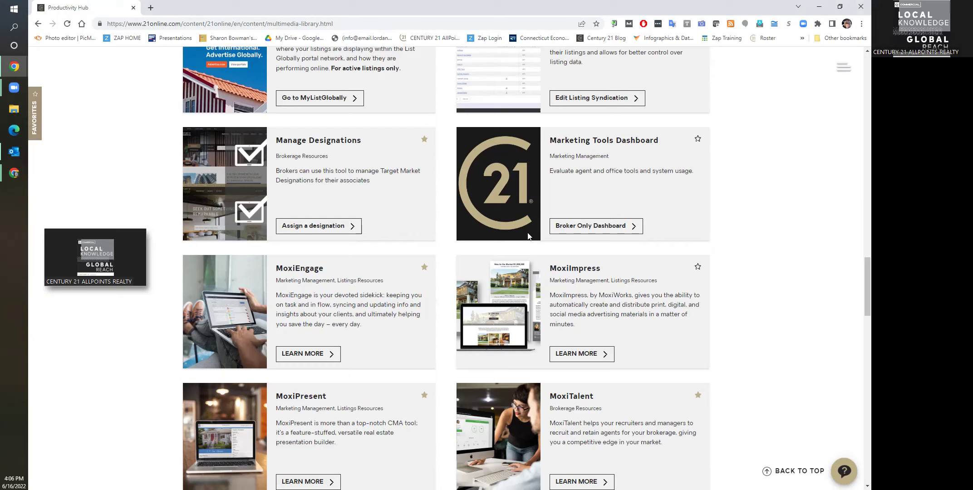
pyautogui.click(308, 357)
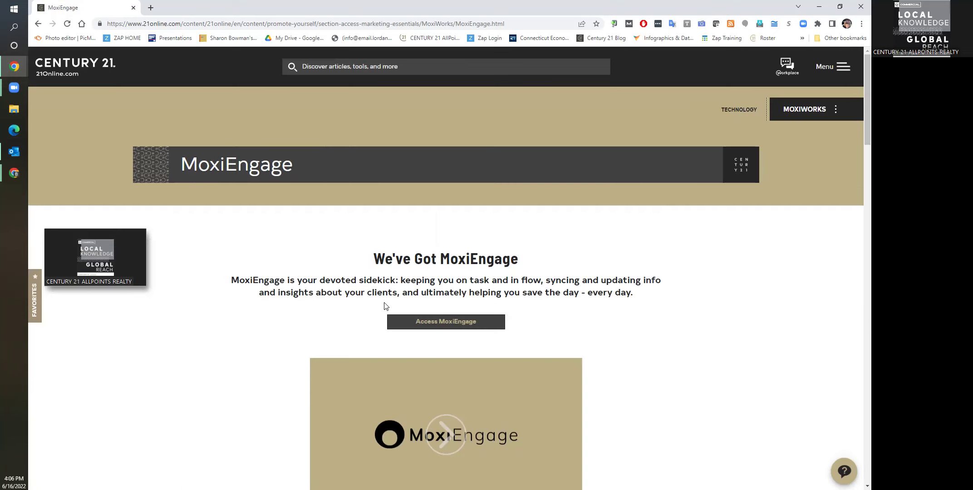
pyautogui.click(438, 323)
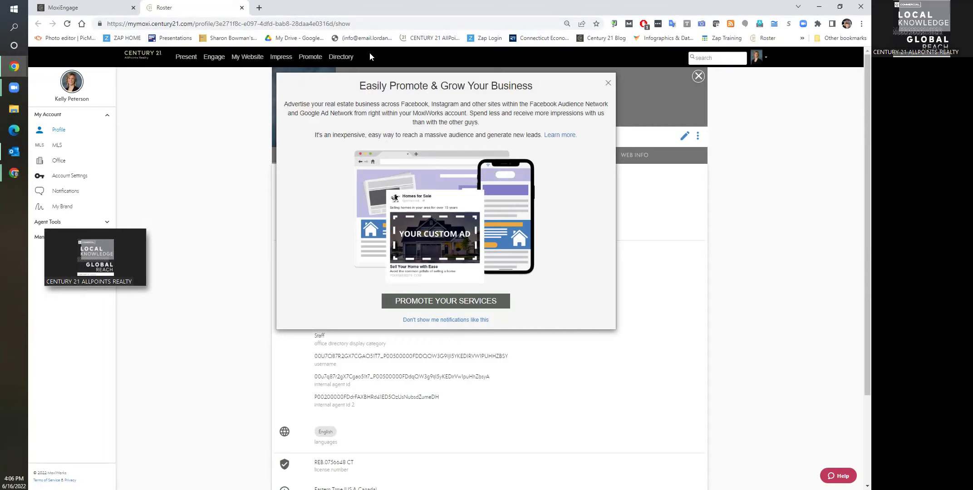
# Dismiss the promotional pop-up, go to Engage, and switch from the manager view to Agent Mode
pyautogui.click(610, 87)
pyautogui.click(210, 57)
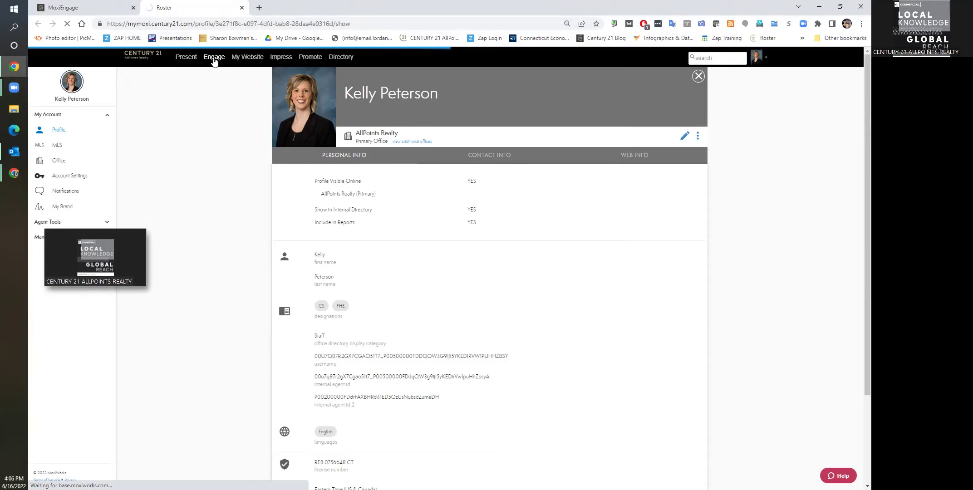
pyautogui.click(215, 62)
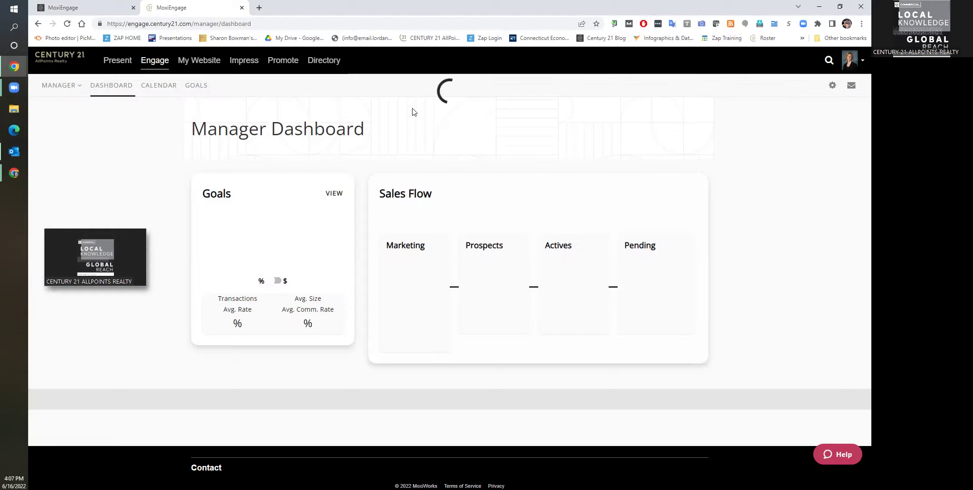
pyautogui.click(60, 85)
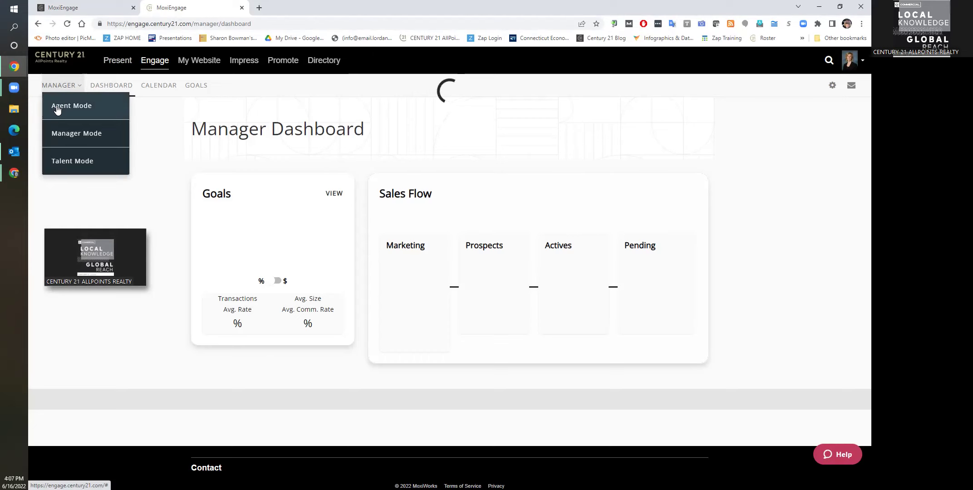
pyautogui.click(56, 105)
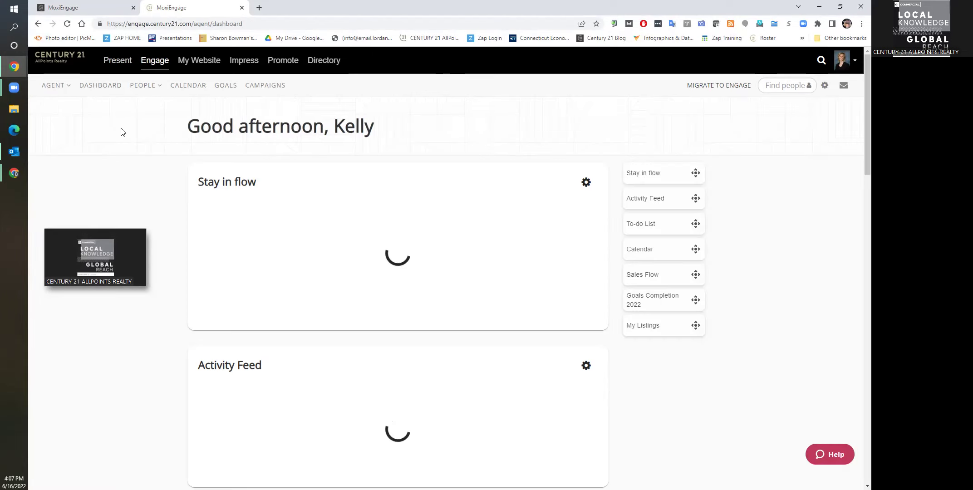
# Open the My People contact list and dismiss its introductory message
pyautogui.click(142, 86)
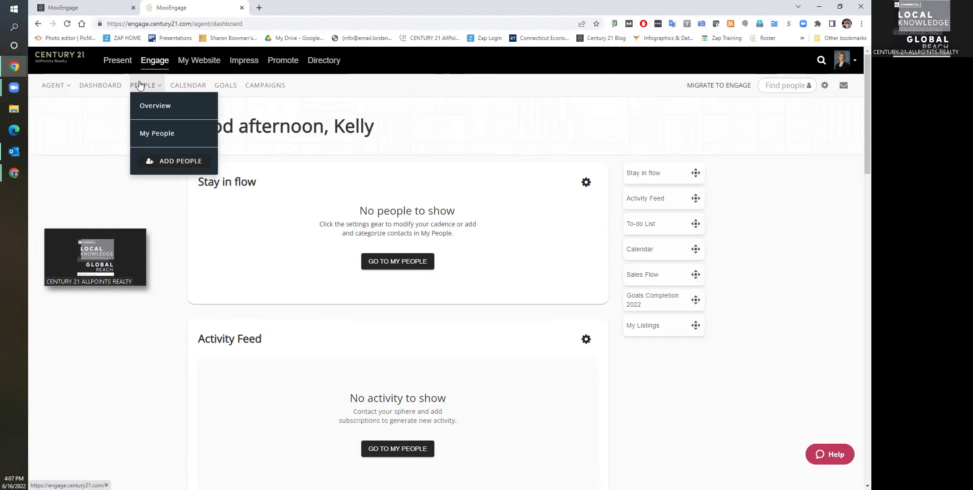
pyautogui.click(154, 134)
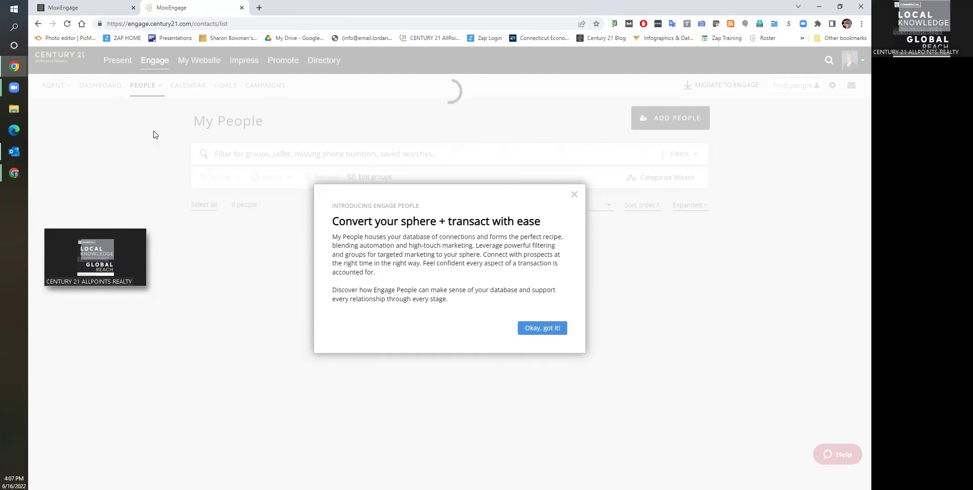
pyautogui.click(530, 331)
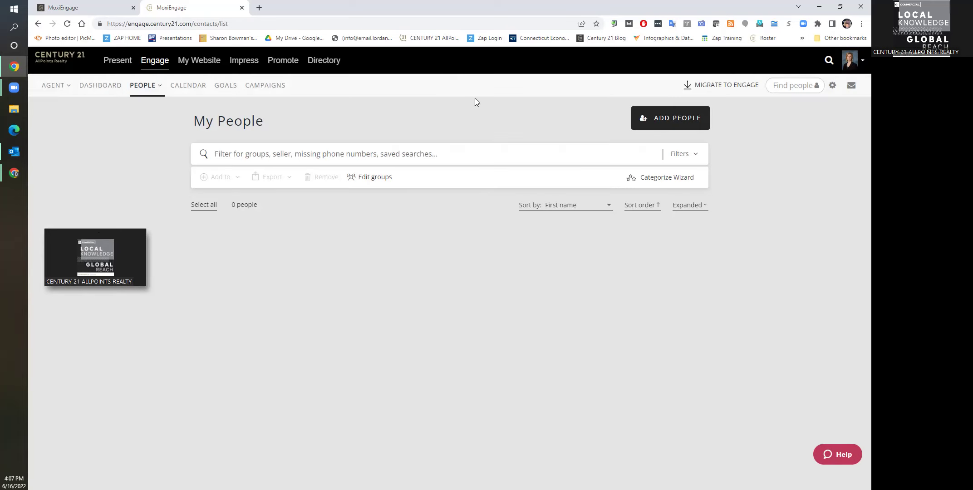
# Import the agent's Moxi contact import template from the Desktop as an Outlook CSV and close the import summary
pyautogui.click(833, 86)
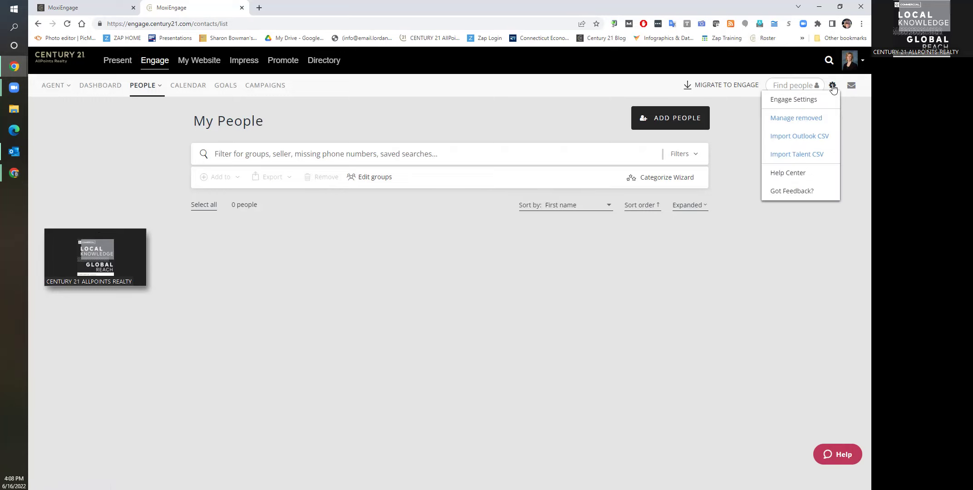
pyautogui.click(809, 138)
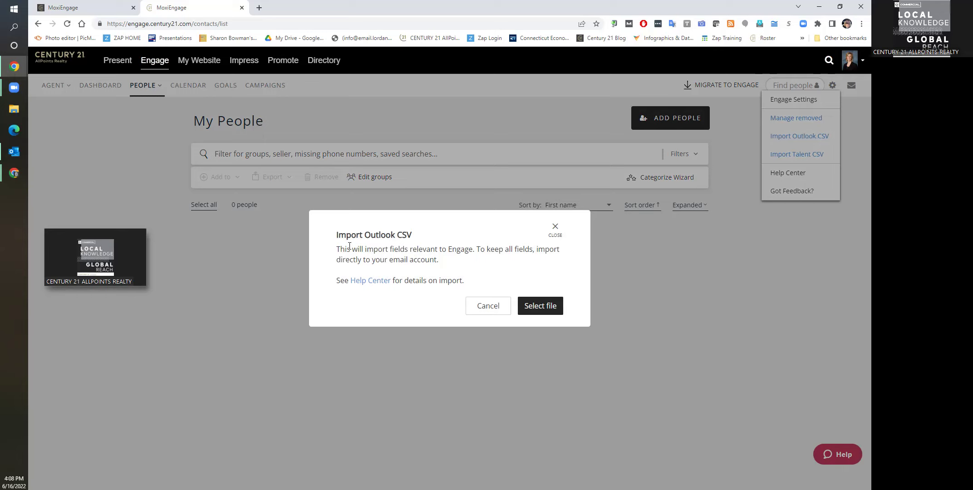
pyautogui.click(535, 305)
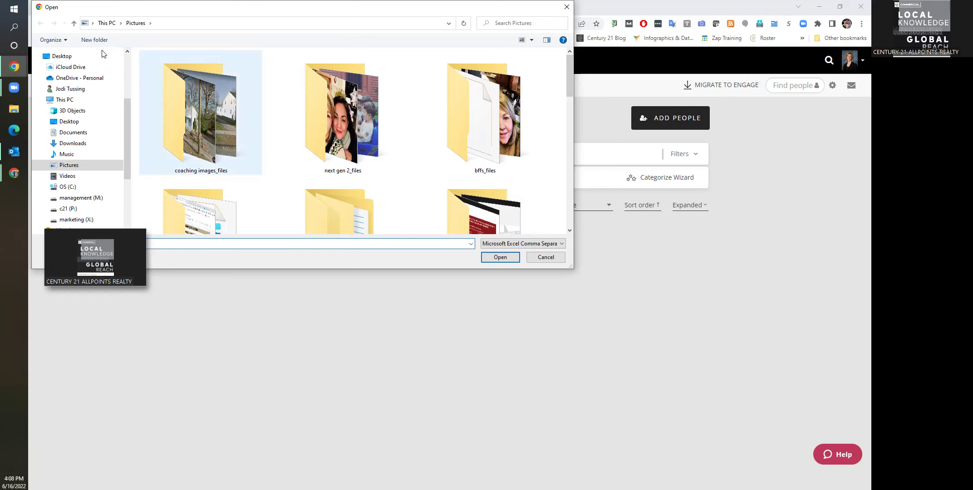
pyautogui.click(63, 56)
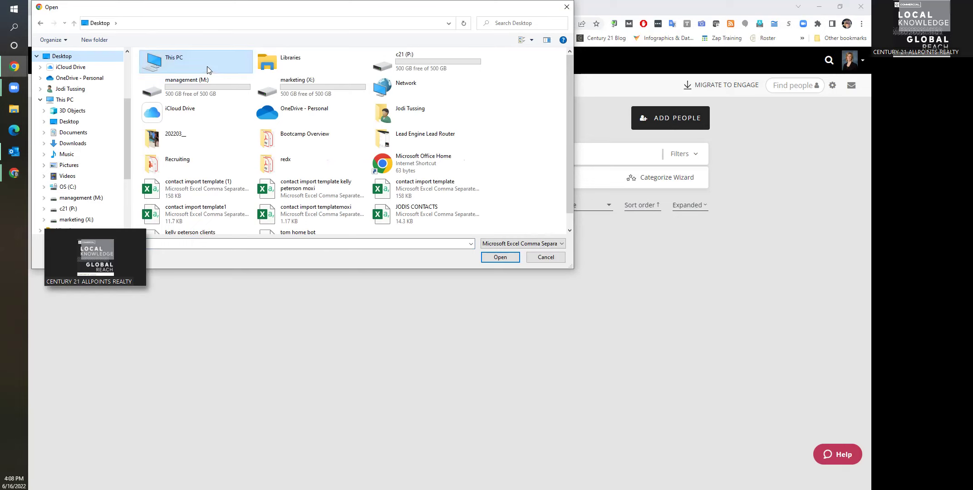
pyautogui.scroll(-1, 291, 118)
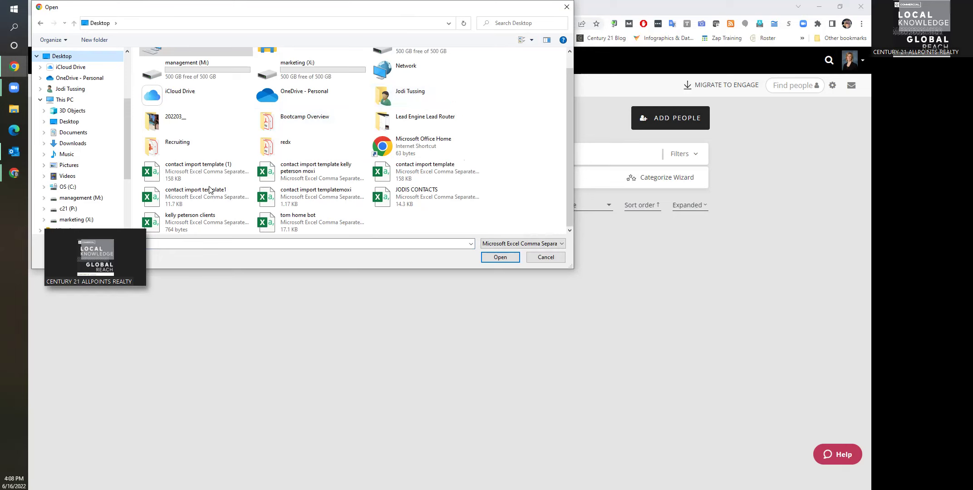
pyautogui.click(315, 170)
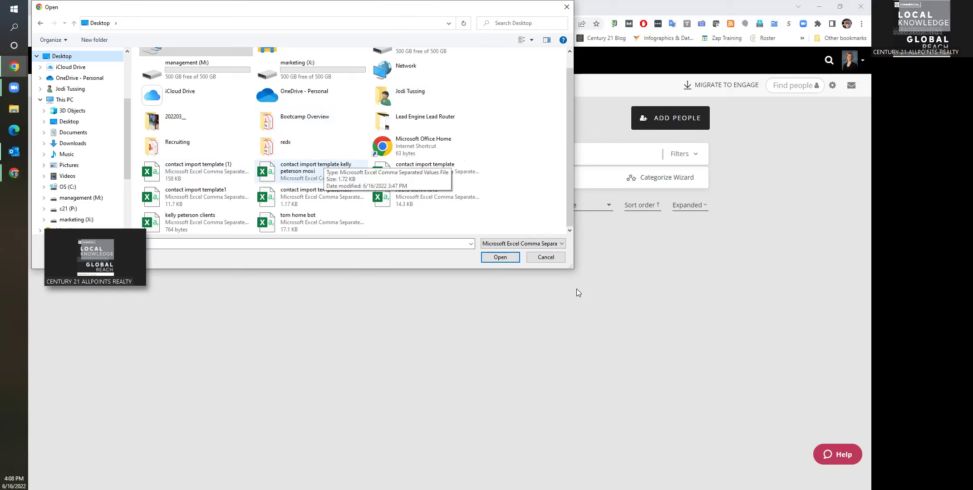
pyautogui.click(499, 258)
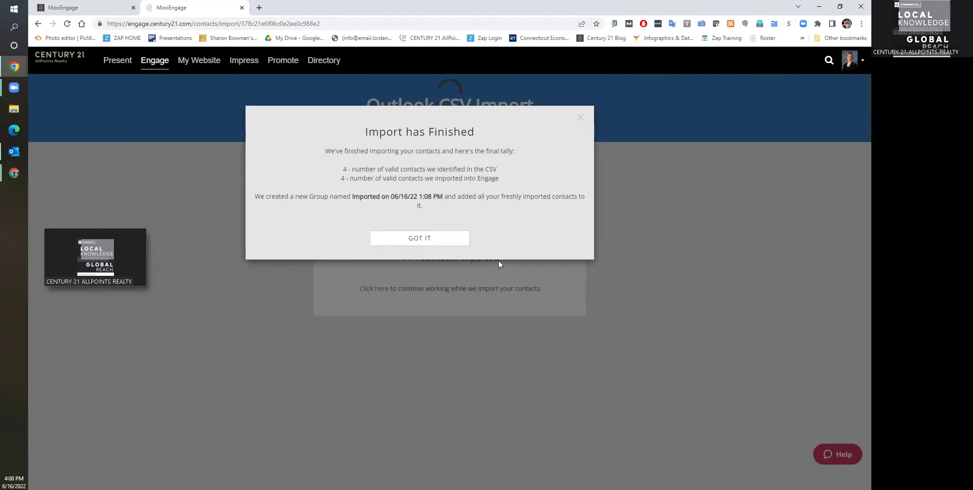
pyautogui.click(437, 235)
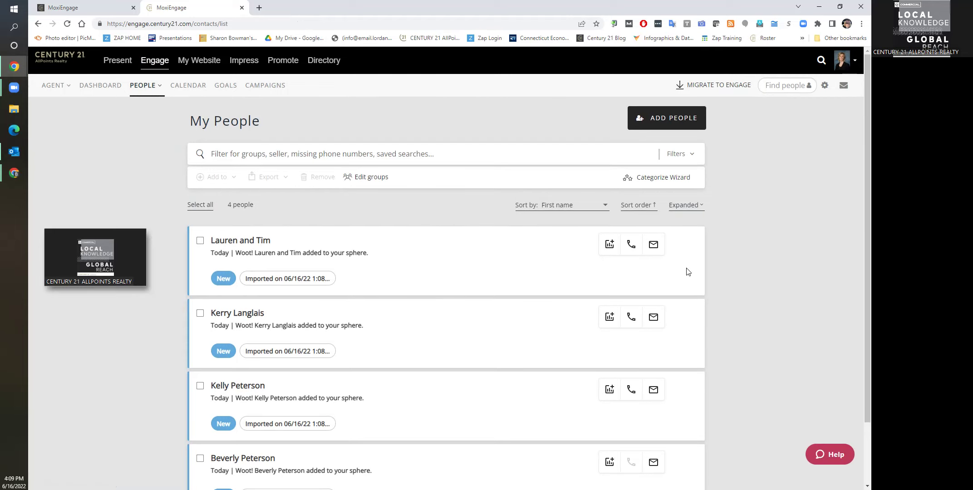
# Create a new contact group named "Real Scout Search" and save the group changes
pyautogui.click(383, 178)
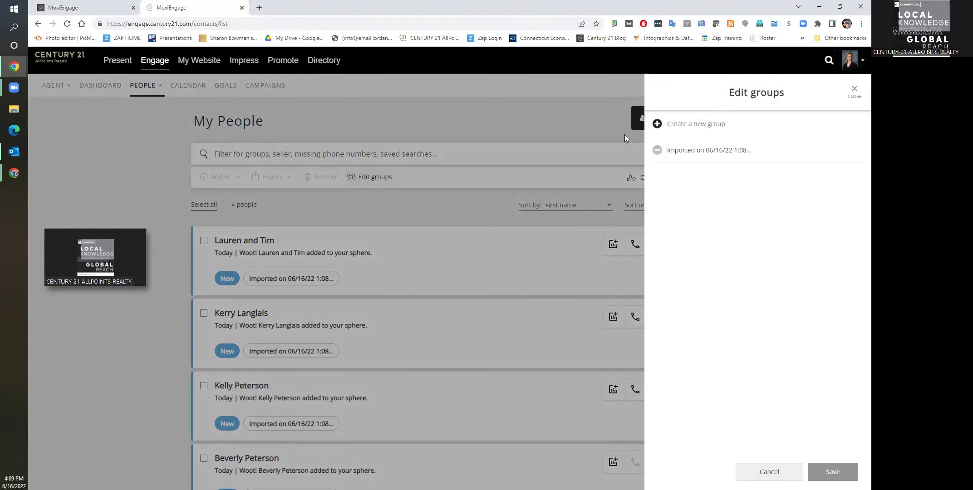
pyautogui.click(699, 123)
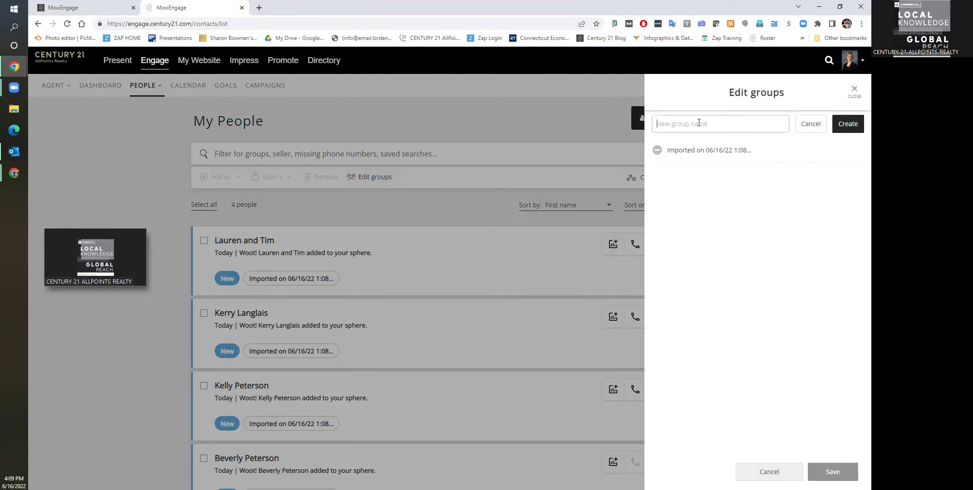
pyautogui.write('rE')
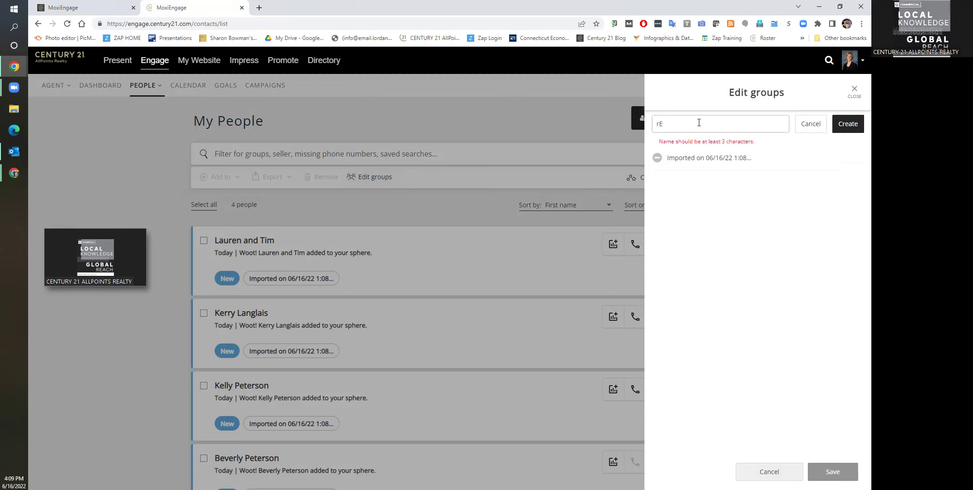
pyautogui.press('BackSpace')
pyautogui.press('BackSpace')
pyautogui.write('Real Scout Search')
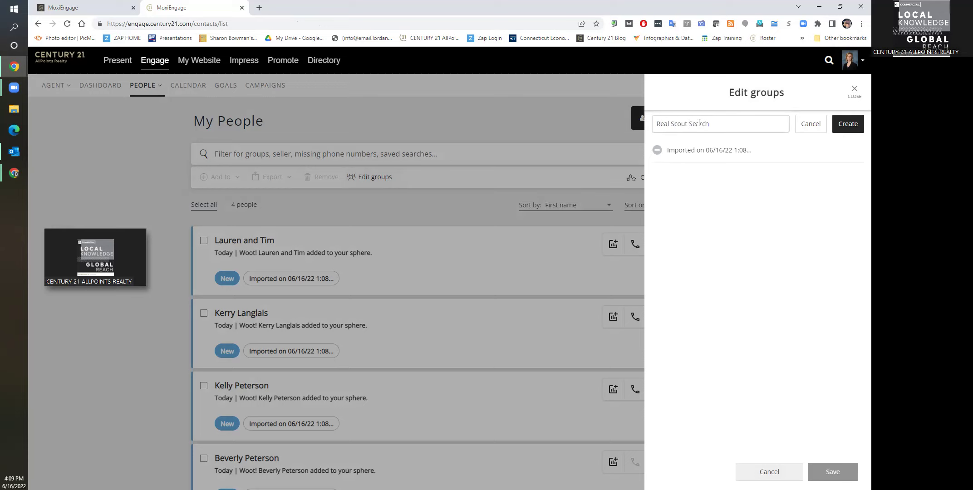
pyautogui.click(854, 125)
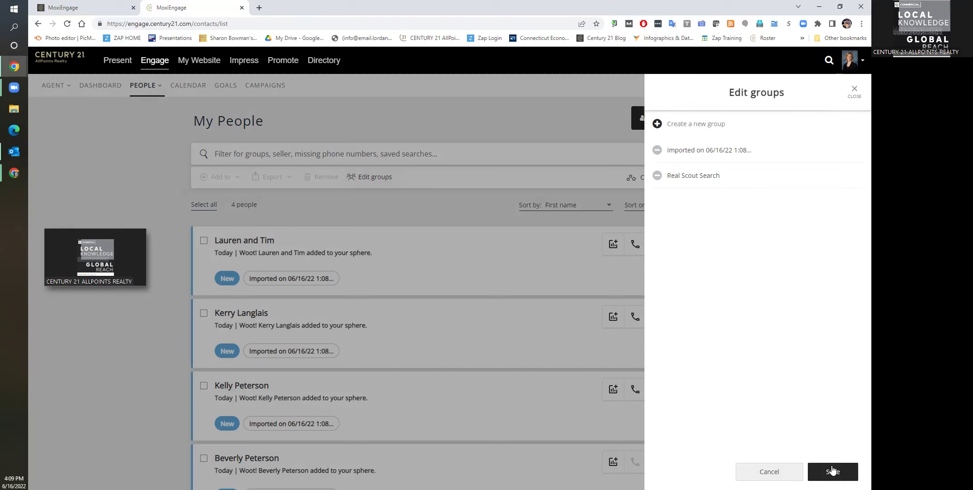
pyautogui.click(834, 472)
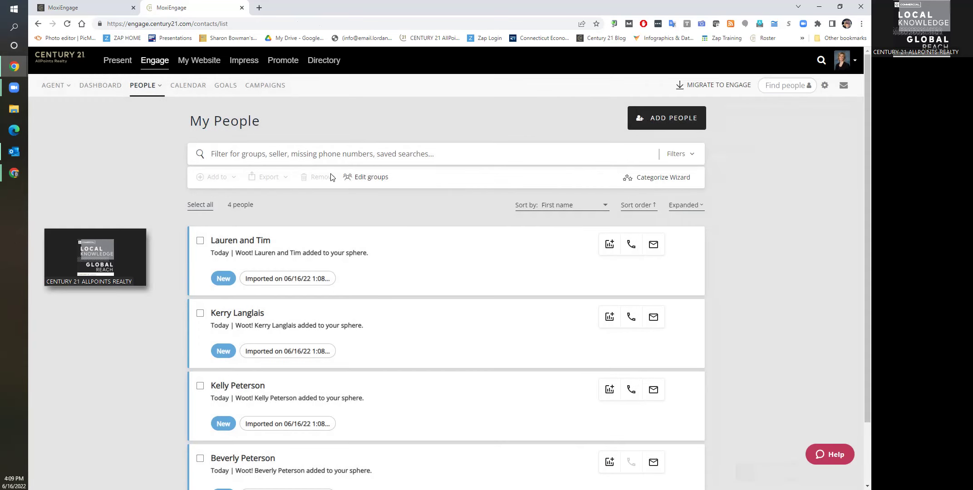
# Add all contacts in My People to the "Real Scout Search" group
pyautogui.click(206, 207)
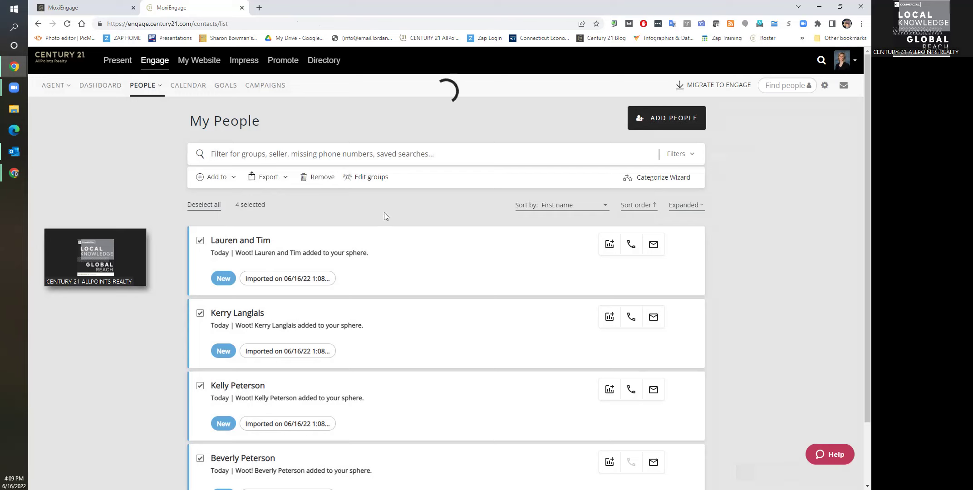
pyautogui.click(213, 179)
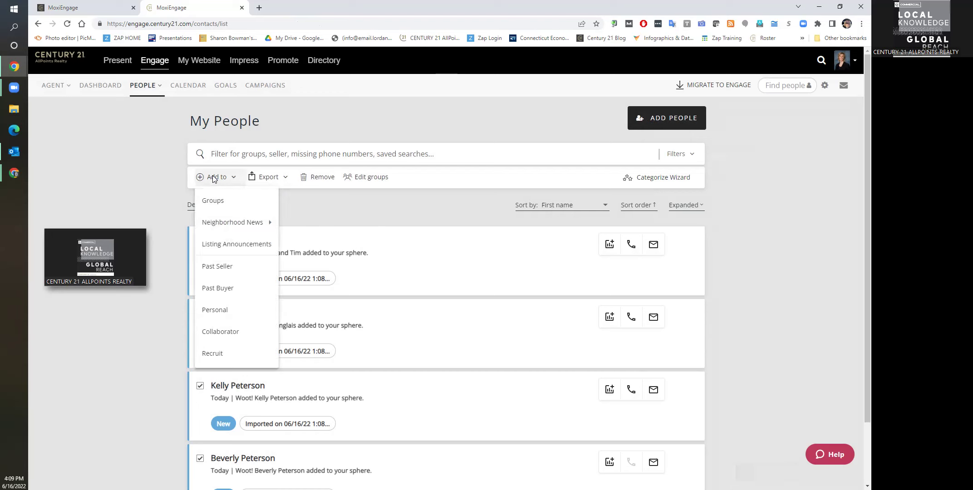
pyautogui.click(209, 201)
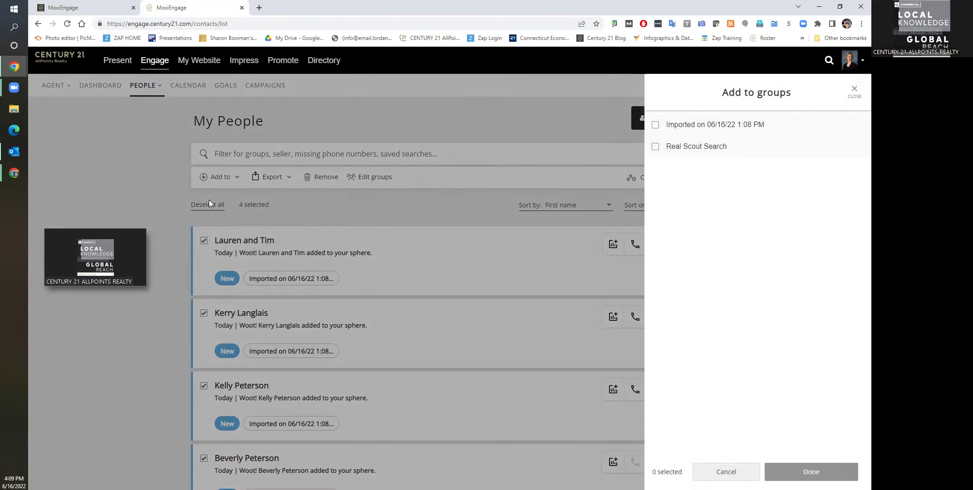
pyautogui.click(655, 147)
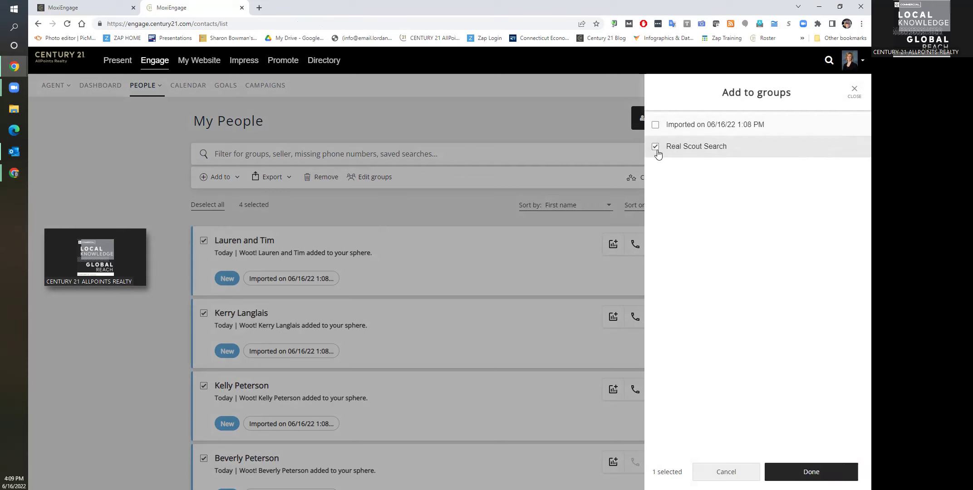
pyautogui.click(811, 472)
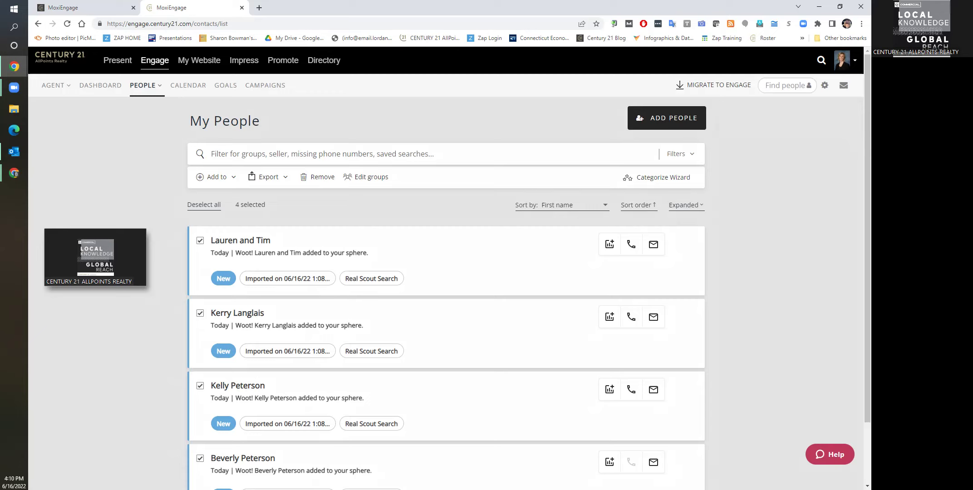
# Open the profile of the third contact in My People, dismiss the profile introduction, and show the contact's favorites and saved searches
pyautogui.scroll(-2, 758, 344)
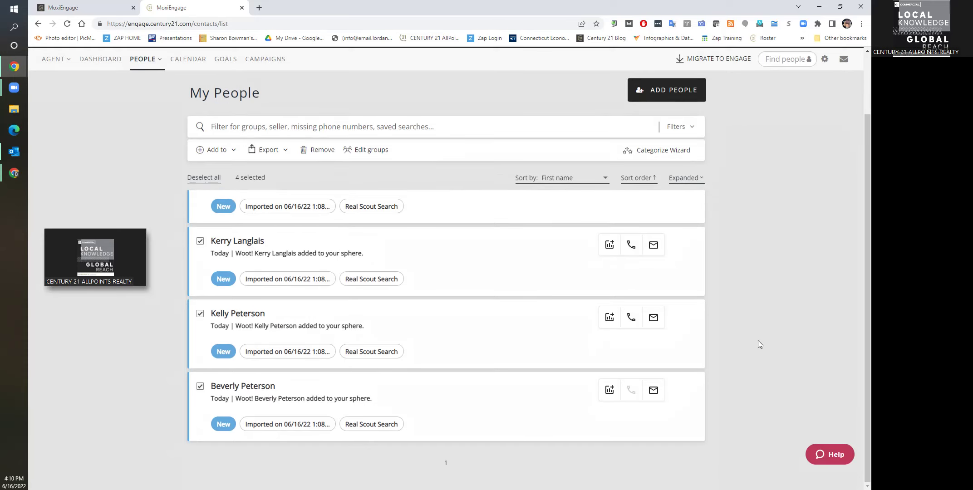
pyautogui.click(237, 314)
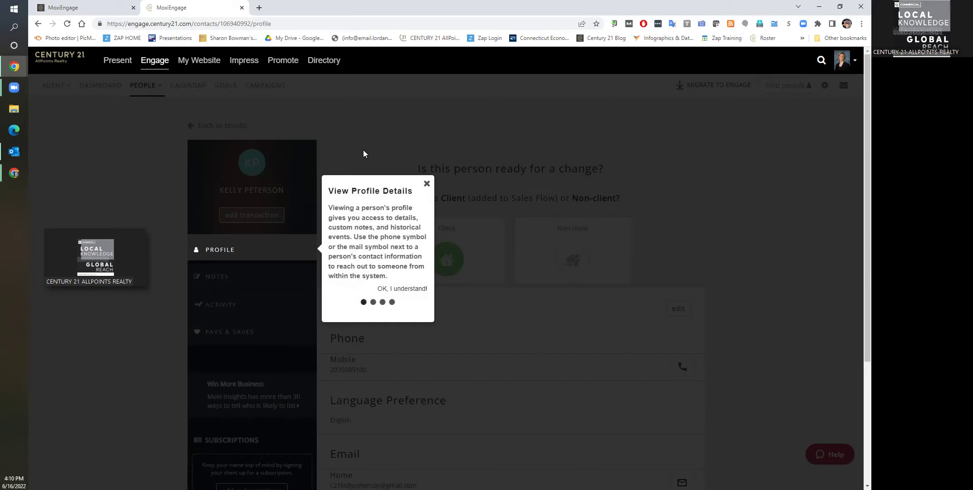
pyautogui.click(426, 184)
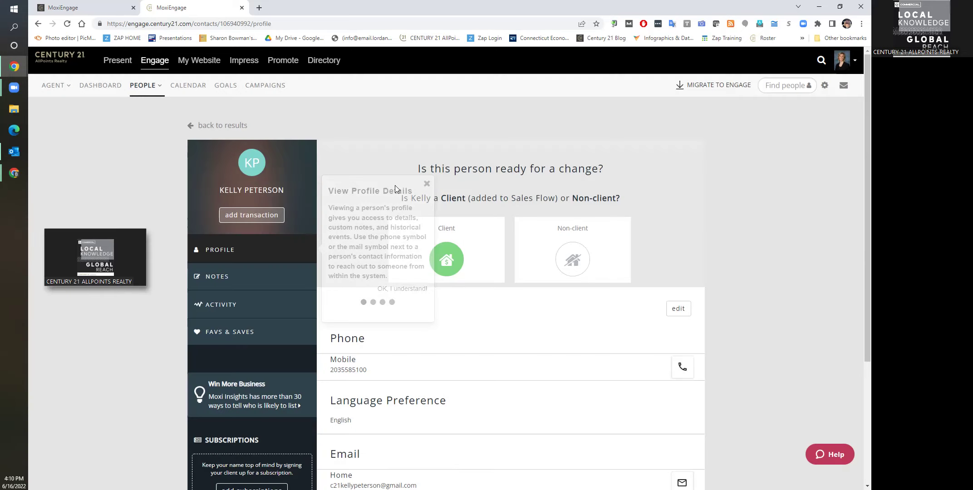
pyautogui.click(221, 339)
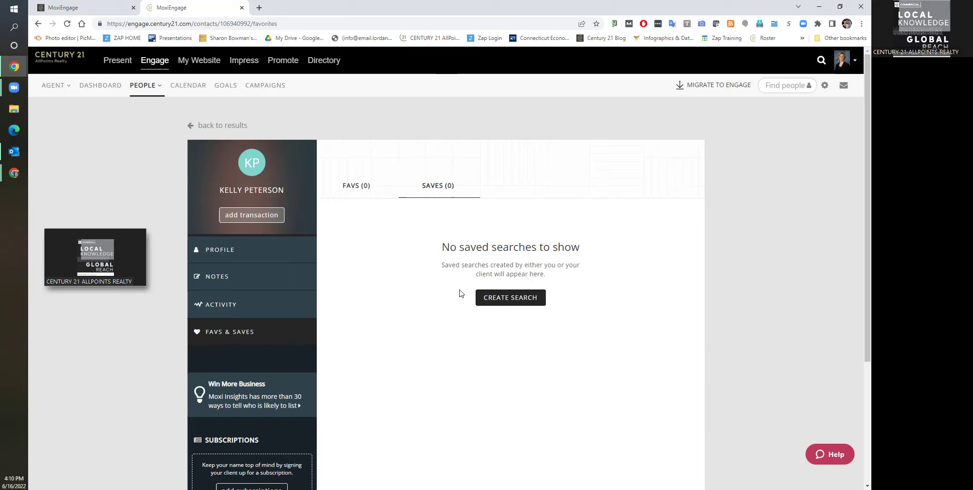
# Create a saved search for the contact with the location set to Farmington, CT, USA
pyautogui.click(520, 296)
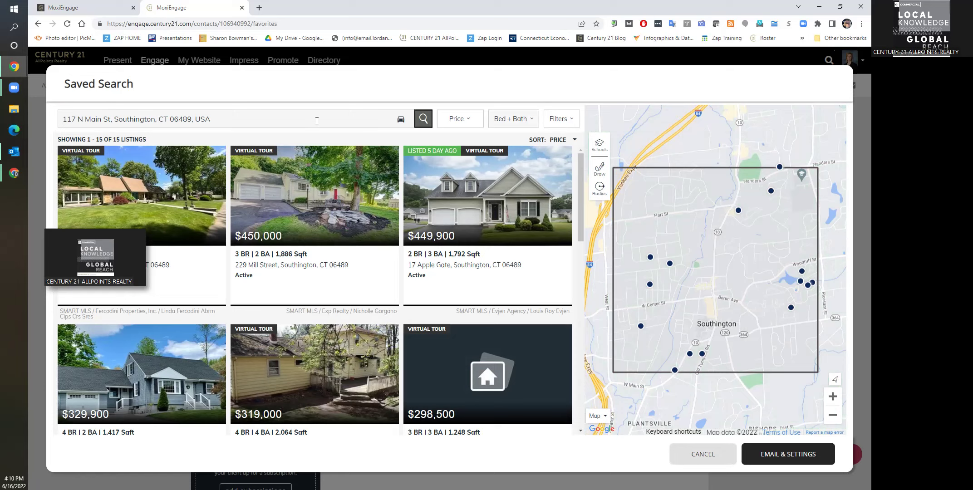
pyautogui.click(262, 120)
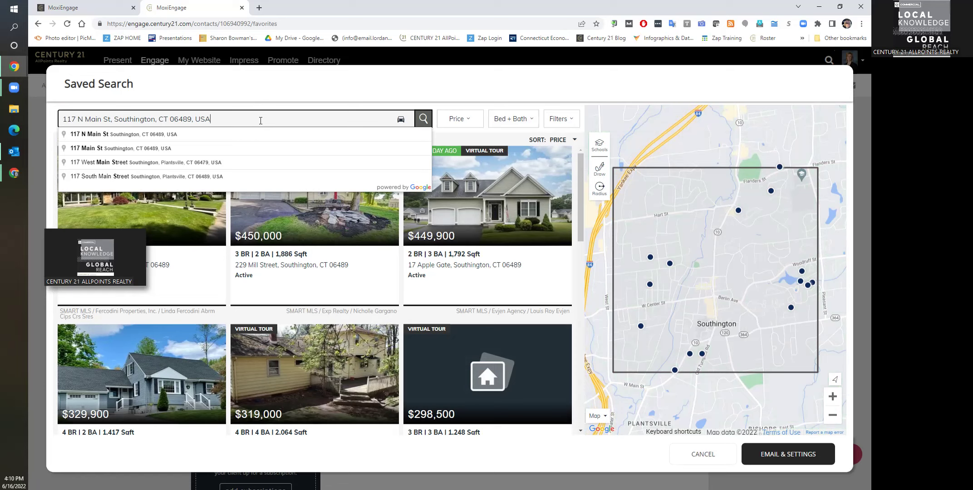
pyautogui.press('BackSpace')
pyautogui.press('BackSpace')
pyautogui.press('BackSpace')
pyautogui.press('BackSpace')
pyautogui.press('BackSpace')
pyautogui.press('BackSpace')
pyautogui.press('BackSpace')
pyautogui.press('BackSpace')
pyautogui.press('BackSpace')
pyautogui.press('BackSpace')
pyautogui.press('BackSpace')
pyautogui.press('BackSpace')
pyautogui.press('BackSpace')
pyautogui.press('BackSpace')
pyautogui.press('BackSpace')
pyautogui.press('BackSpace')
pyautogui.press('BackSpace')
pyautogui.press('BackSpace')
pyautogui.press('BackSpace')
pyautogui.press('BackSpace')
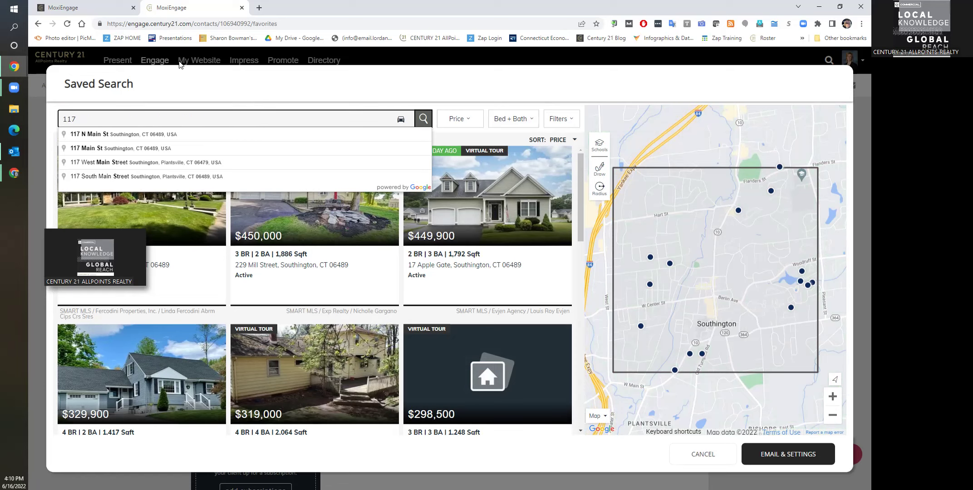
pyautogui.press('BackSpace')
pyautogui.press('BackSpace')
pyautogui.press('BackSpace')
pyautogui.write('Farm')
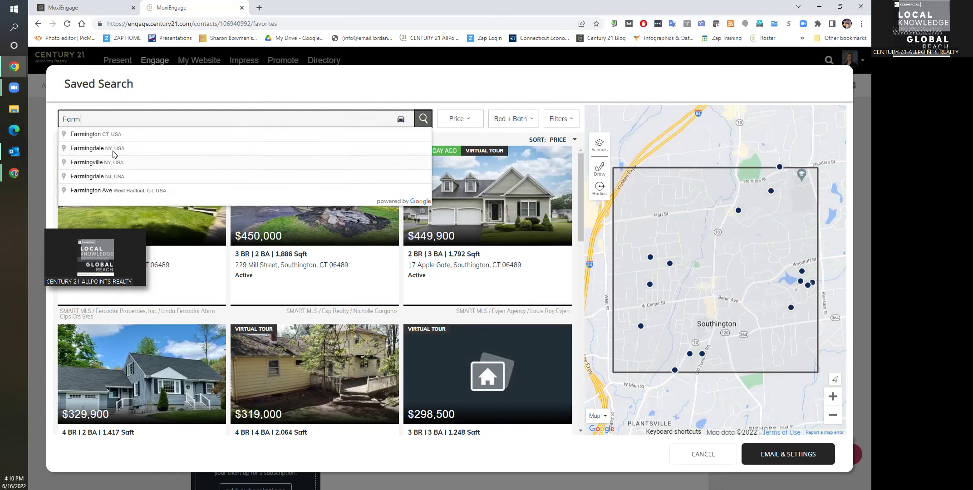
pyautogui.click(96, 134)
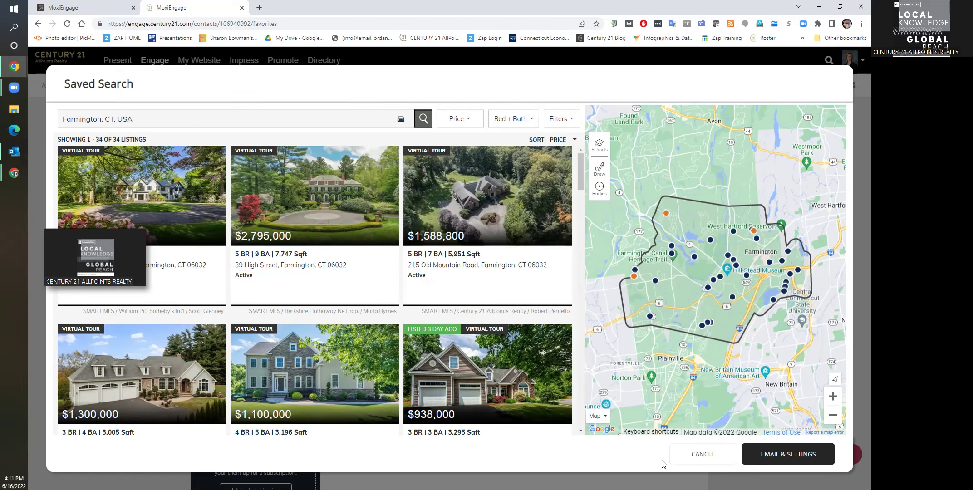
# Turn on the "No New Listings" email option, save and send the Farmington search, and subscribe the contact to Neighborhood News
pyautogui.click(783, 457)
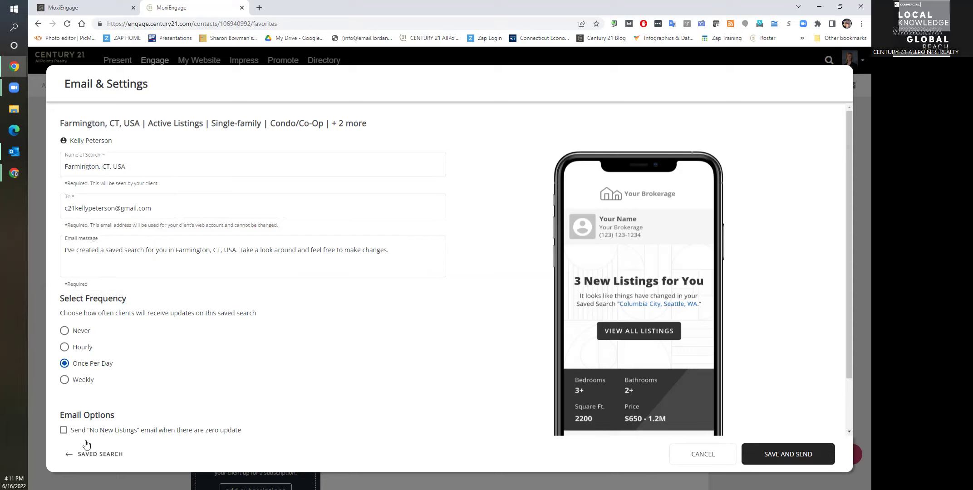
pyautogui.click(64, 430)
pyautogui.click(795, 454)
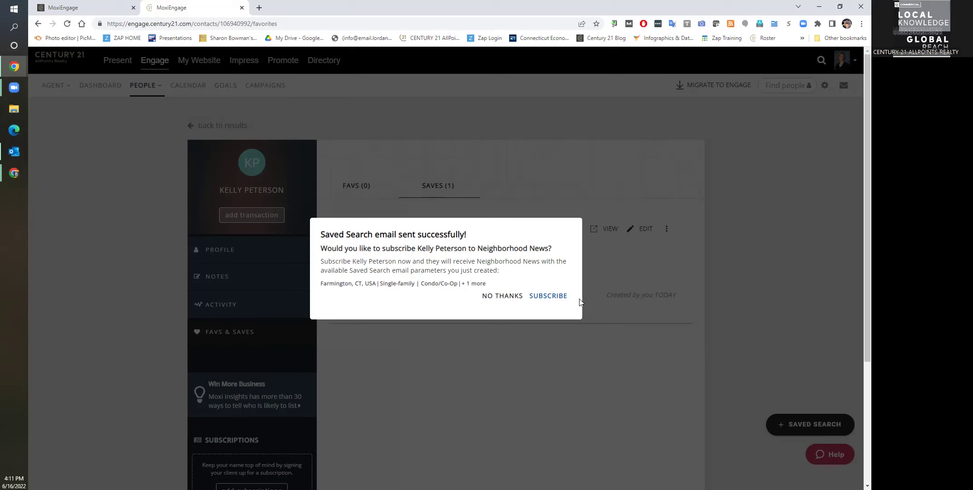
pyautogui.click(544, 297)
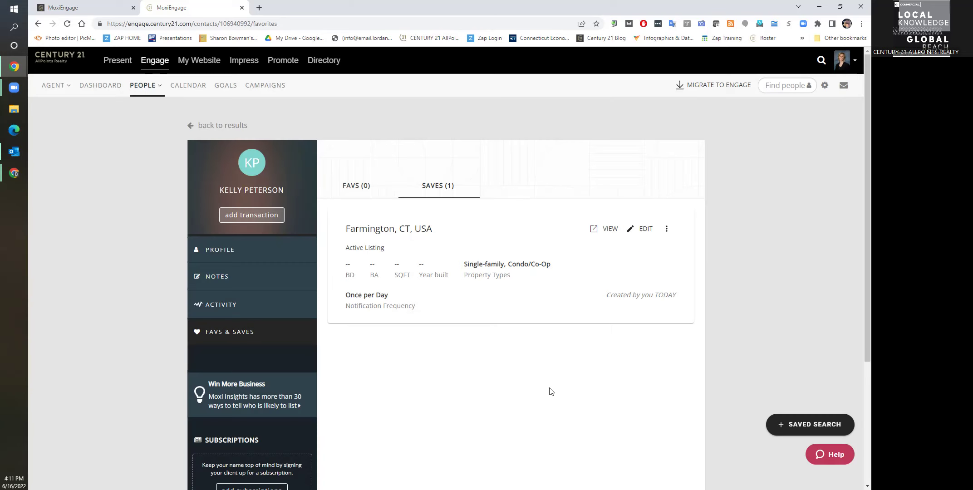
# Set up an additional quick Neighborhood News subscription for the contact with ZIP code 06489
pyautogui.scroll(-3, 550, 390)
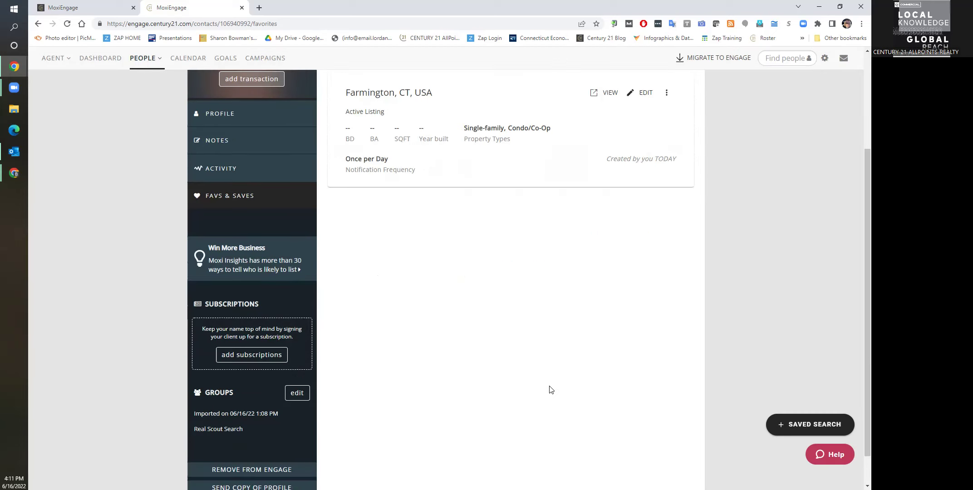
pyautogui.scroll(2, 550, 389)
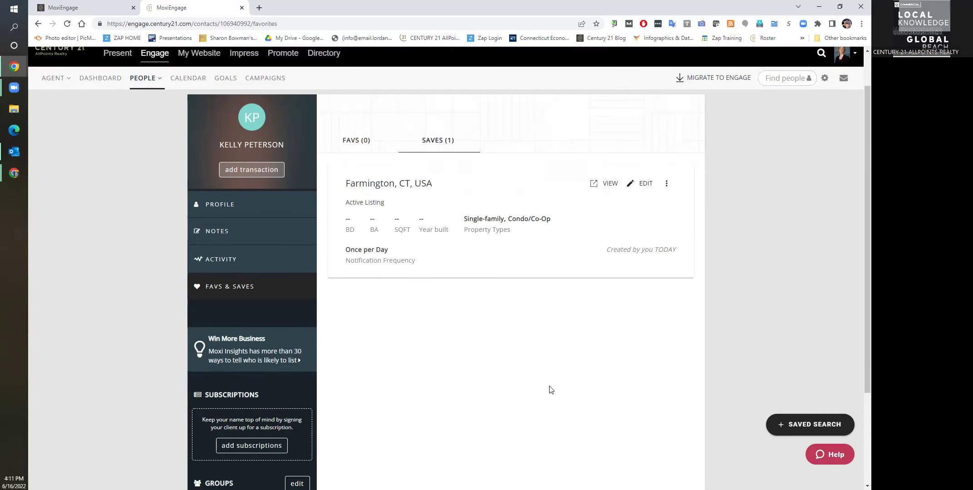
pyautogui.scroll(-2, 551, 390)
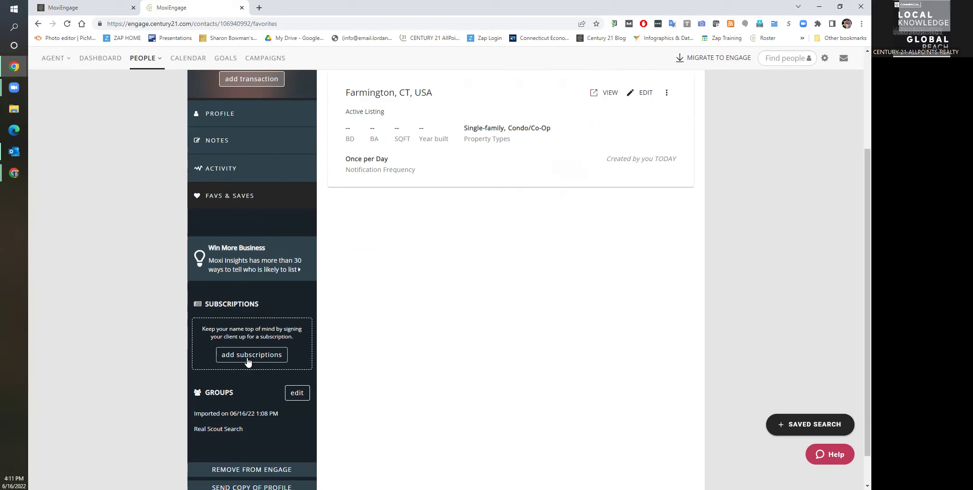
pyautogui.click(247, 356)
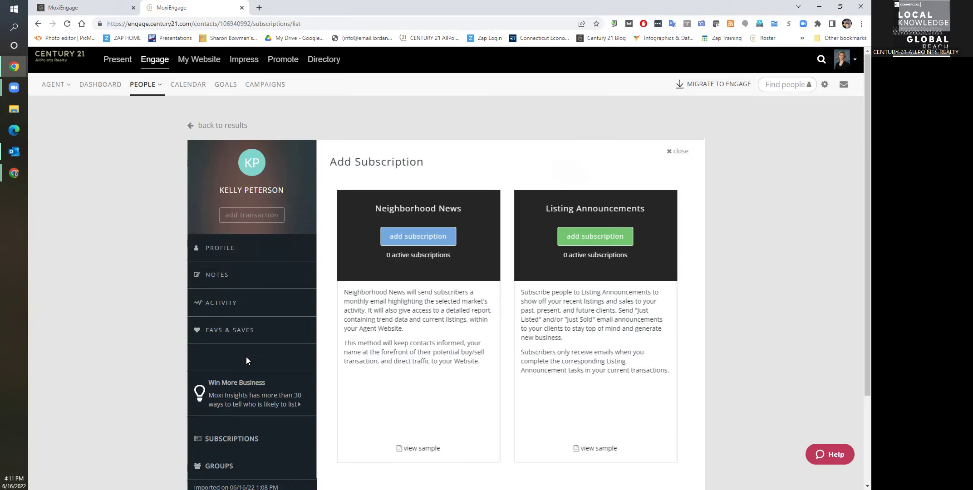
pyautogui.click(442, 238)
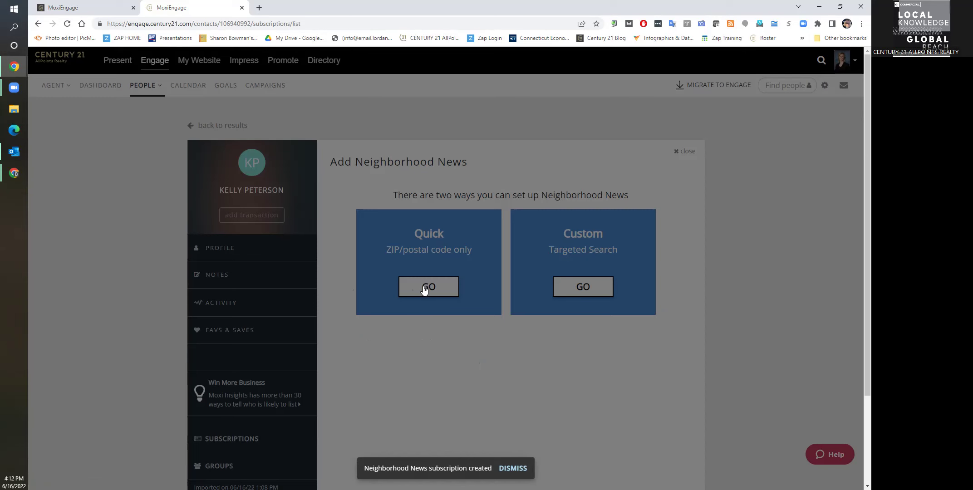
pyautogui.click(425, 288)
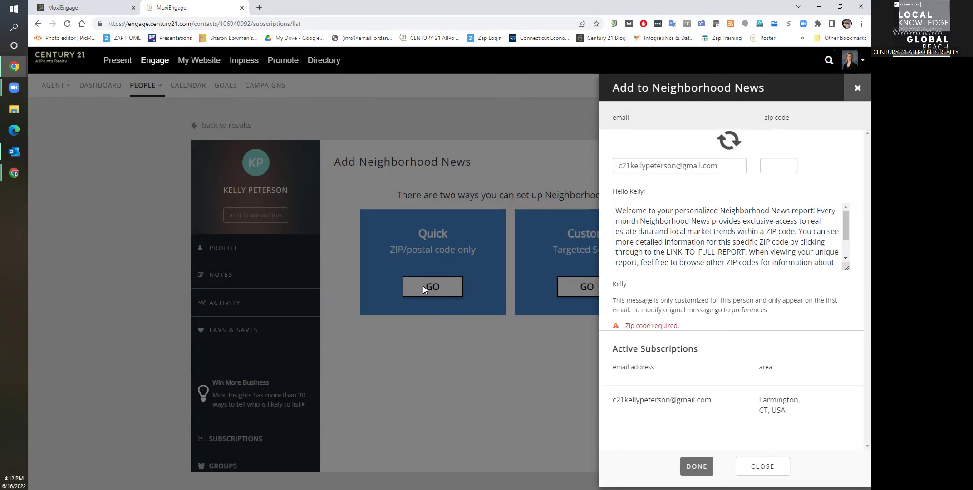
pyautogui.click(778, 166)
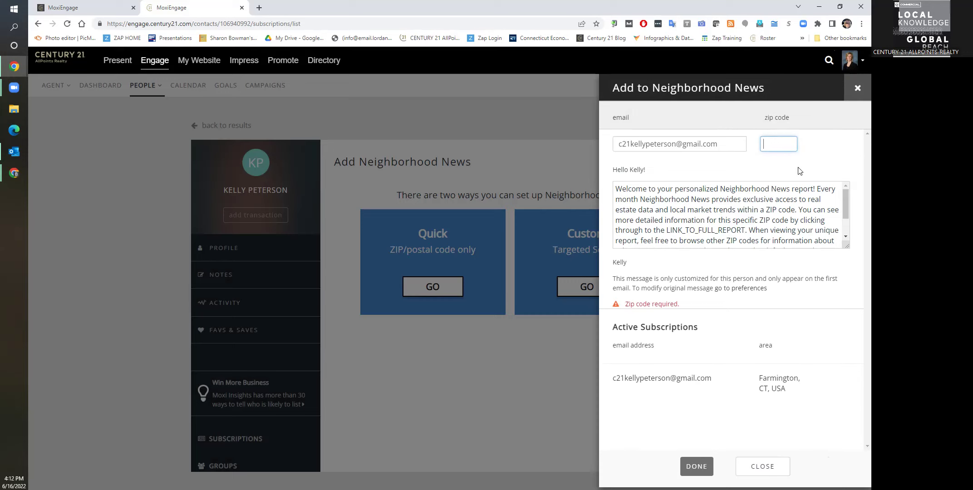
pyautogui.write('06489')
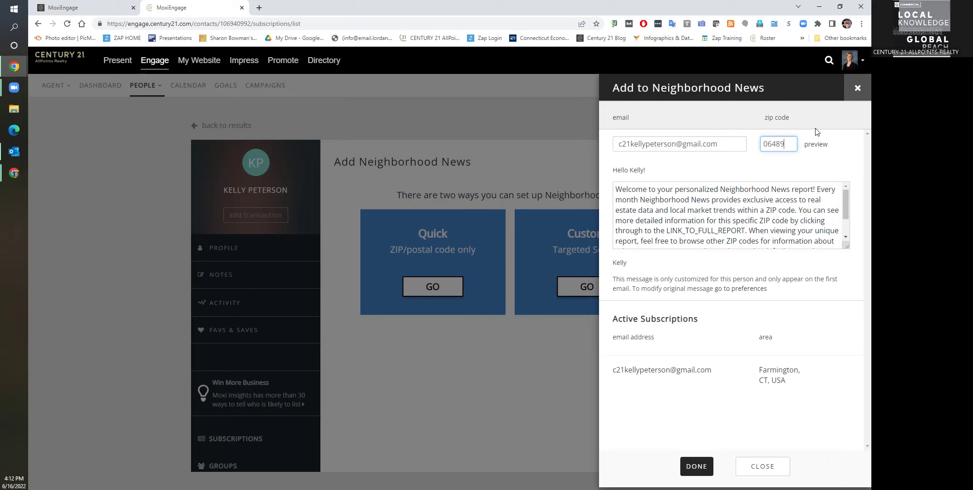
# Preview the Neighborhood News report for the entered ZIP code, examine its listings and market trends, and close the preview
pyautogui.click(820, 148)
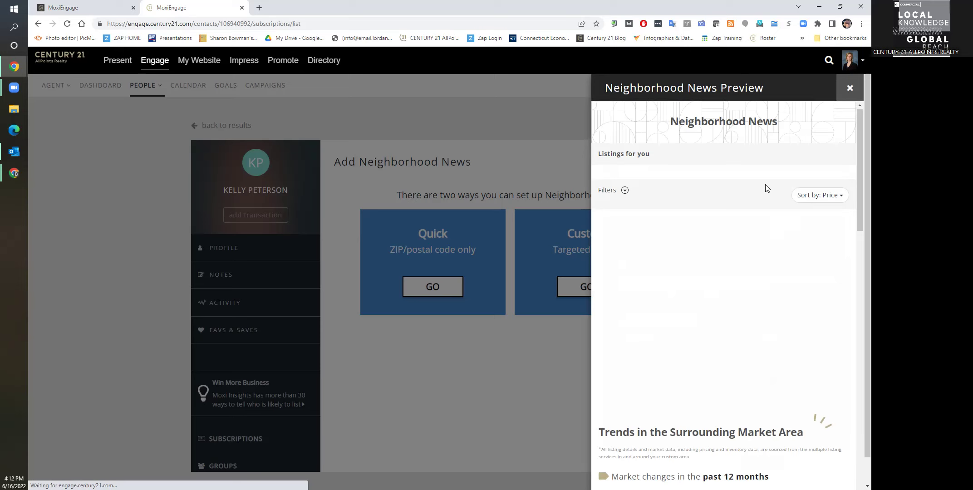
pyautogui.scroll(-5, 767, 188)
pyautogui.scroll(-4, 767, 188)
pyautogui.scroll(-6, 767, 188)
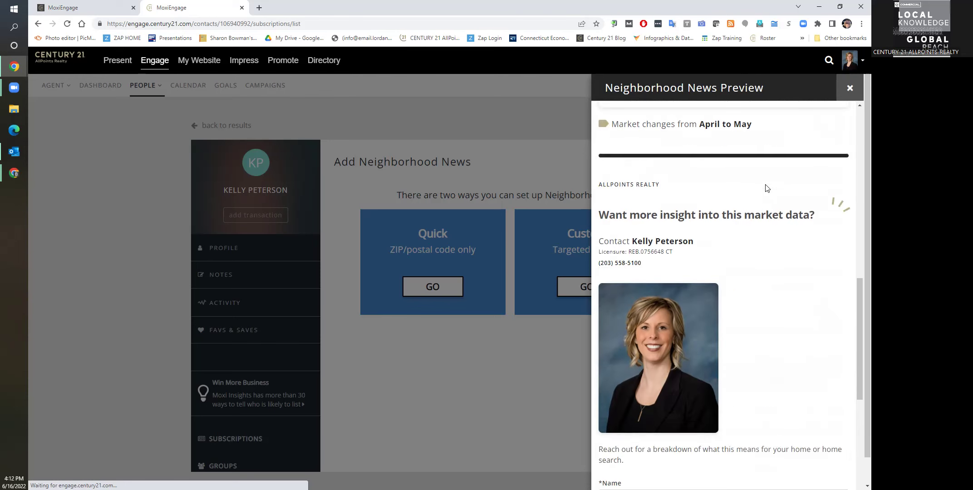
pyautogui.scroll(10, 767, 187)
pyautogui.scroll(5, 767, 188)
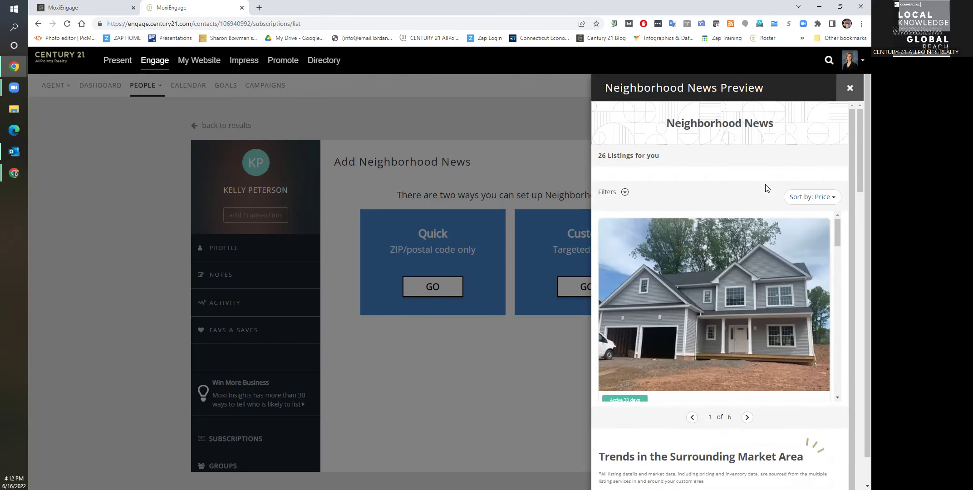
pyautogui.scroll(-4, 753, 164)
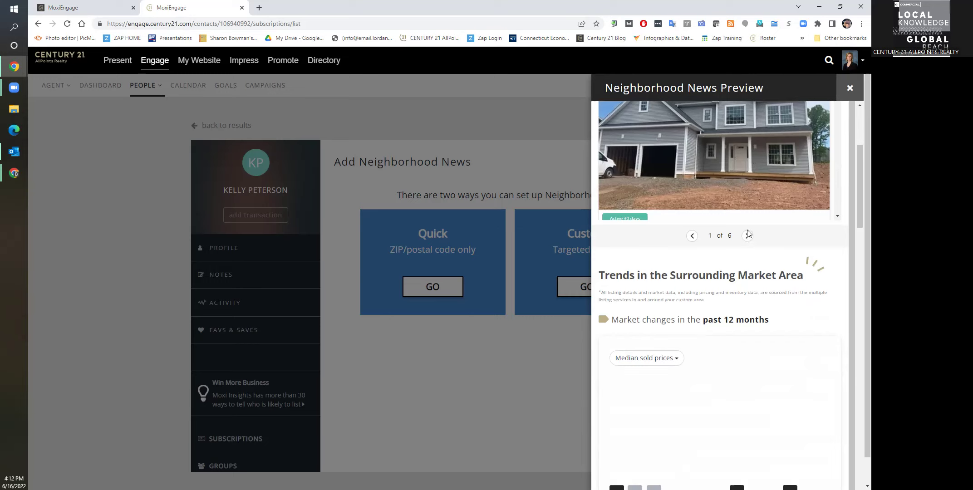
pyautogui.scroll(-3, 748, 234)
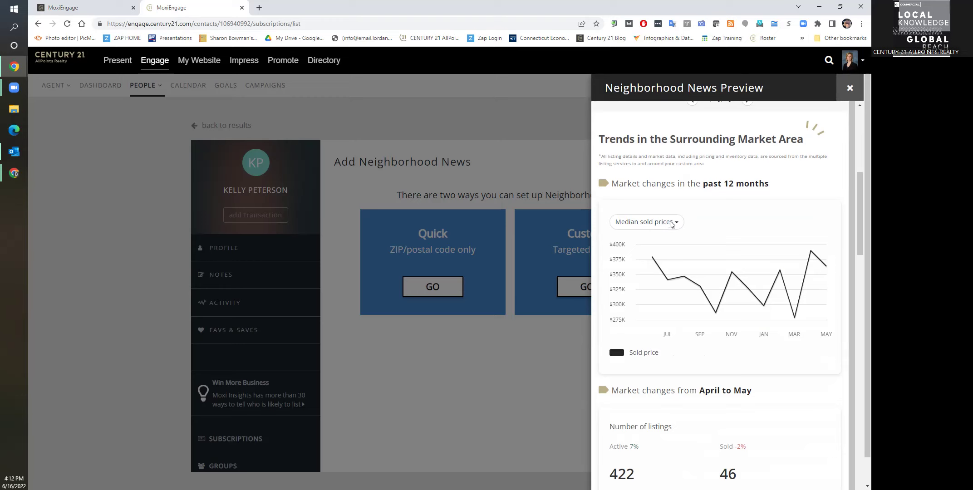
pyautogui.scroll(-1, 671, 225)
pyautogui.scroll(-12, 672, 224)
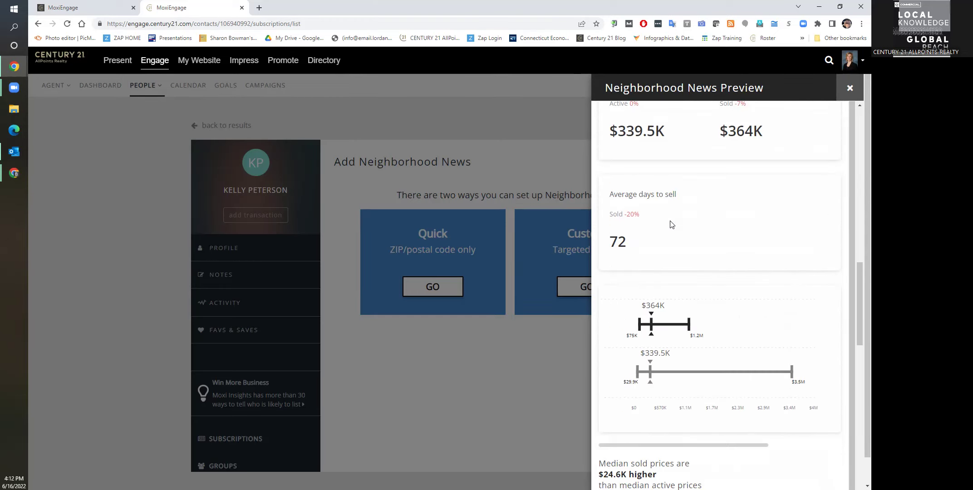
pyautogui.scroll(15, 671, 224)
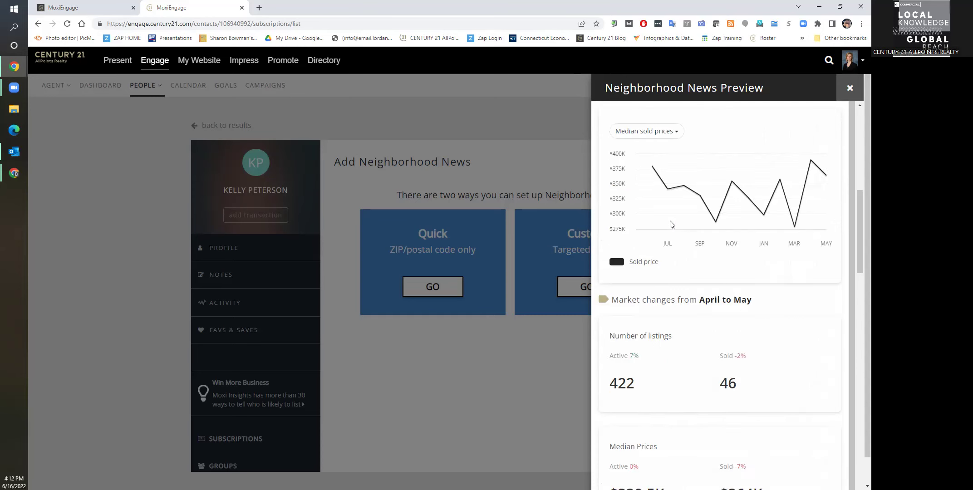
pyautogui.click(848, 87)
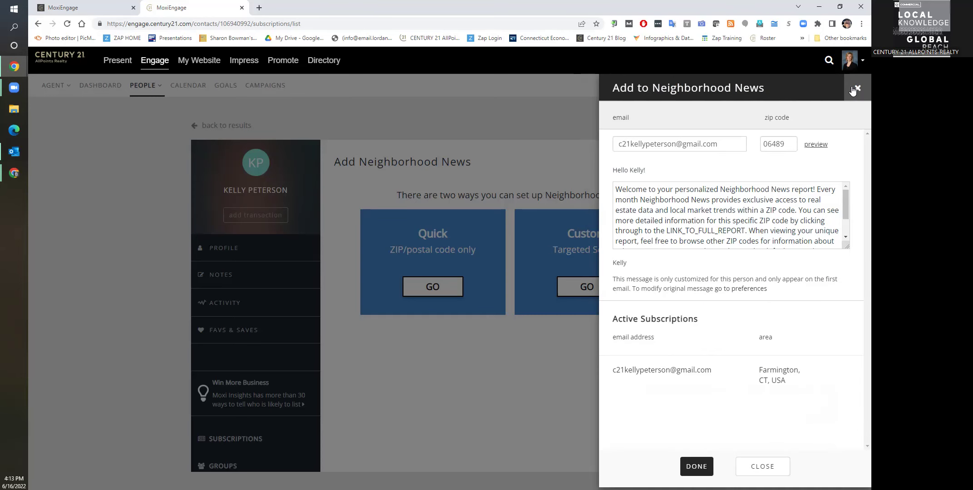
# Save the 06489 Neighborhood News subscription and return to the contact's favorites and saved searches
pyautogui.click(700, 469)
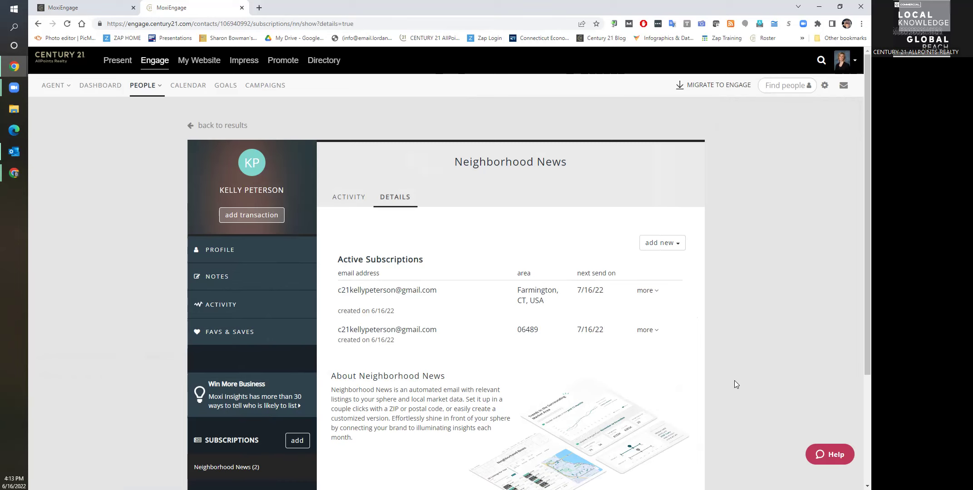
pyautogui.click(217, 332)
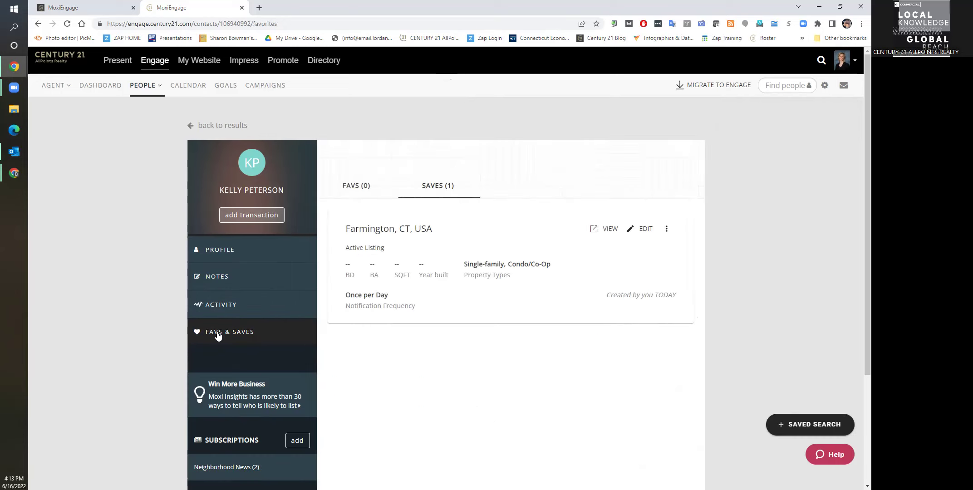